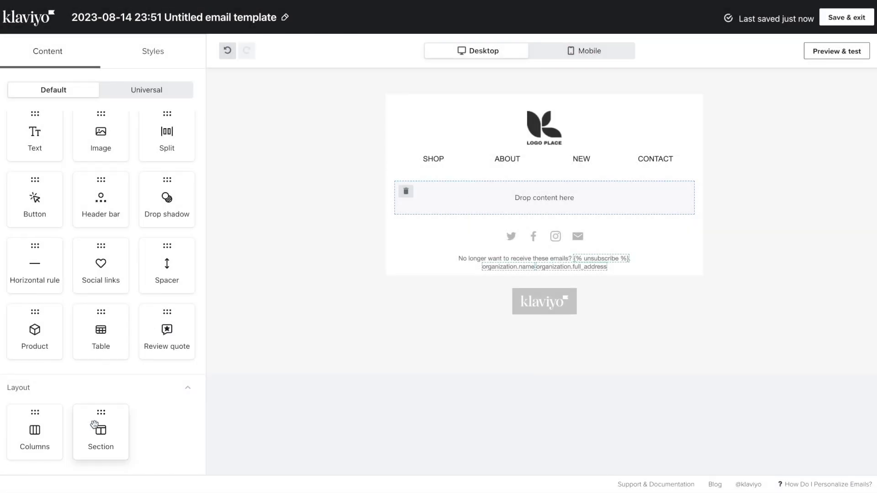
Add an extra empty section to the email, then delete it again.
drag(95, 429, 423, 221)
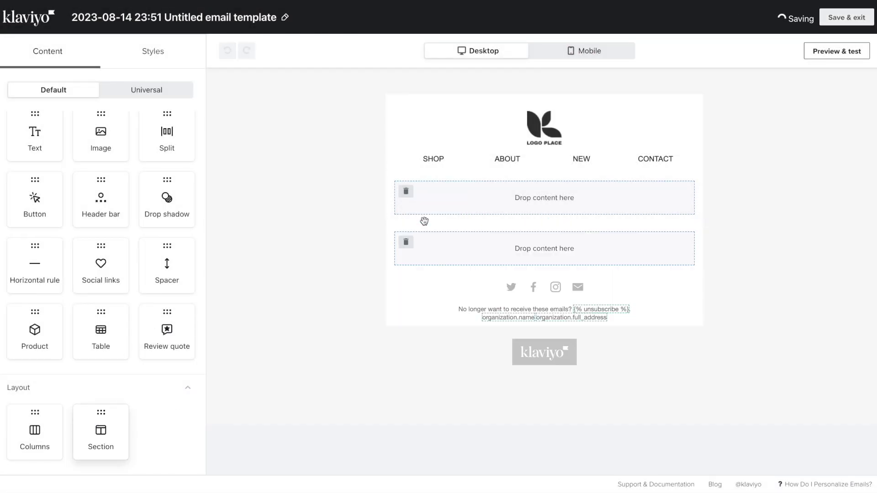
click(405, 243)
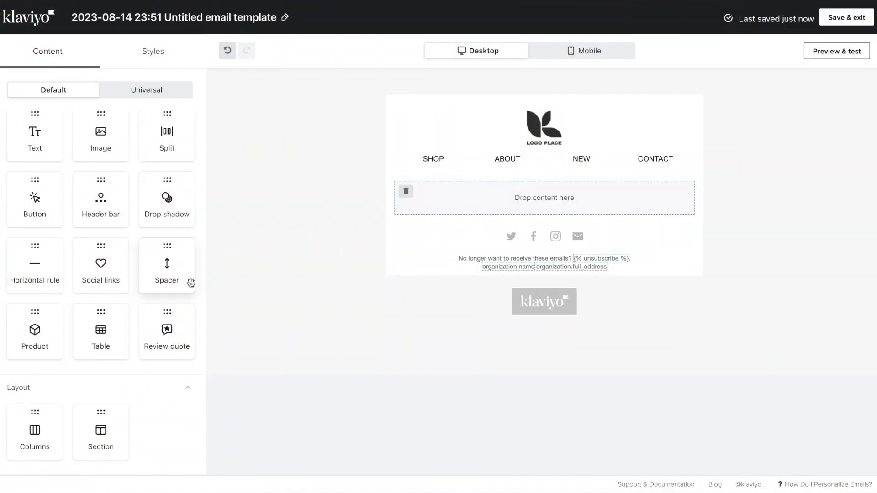
scroll(191, 284, up, 1)
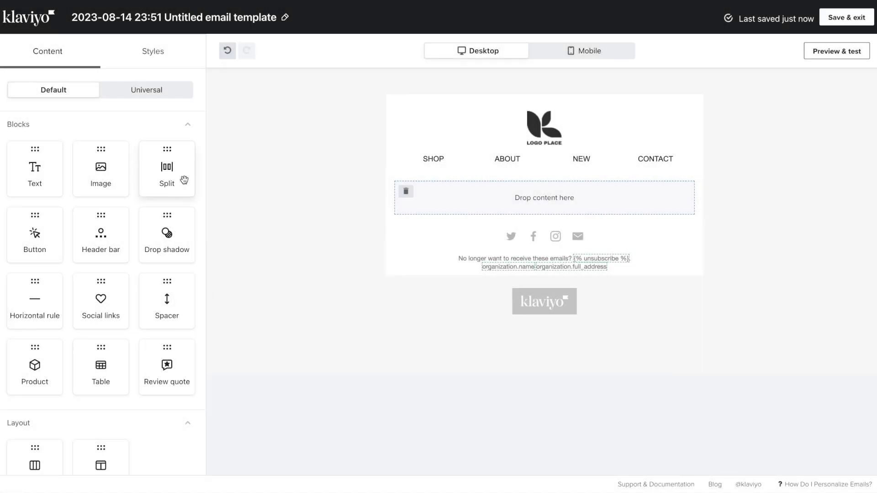
Place a Split block with an Image first column and a text second column.
drag(179, 178, 477, 206)
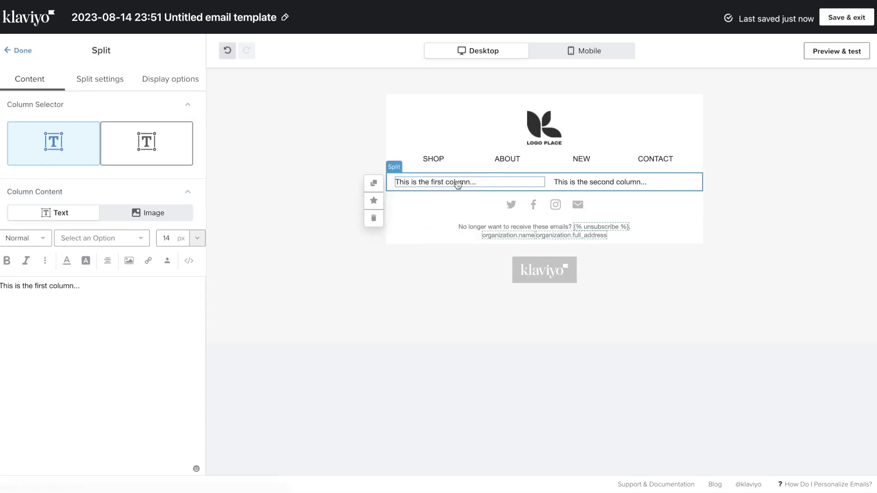
click(157, 218)
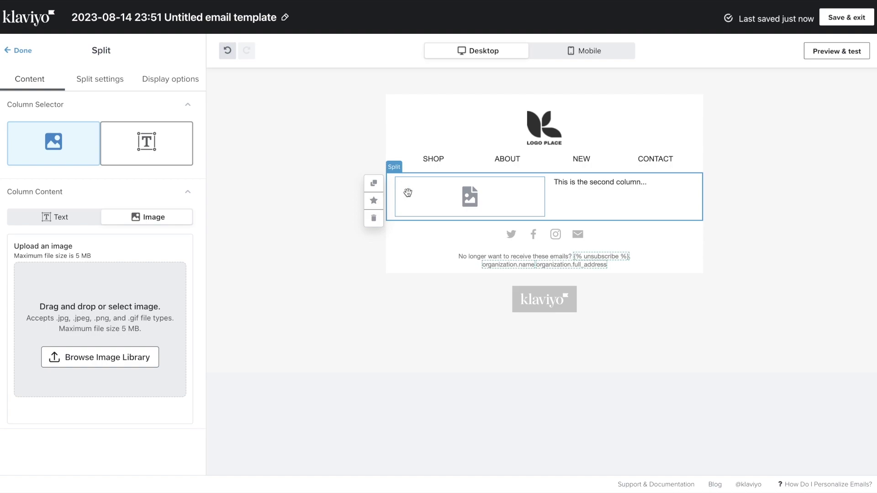
click(168, 157)
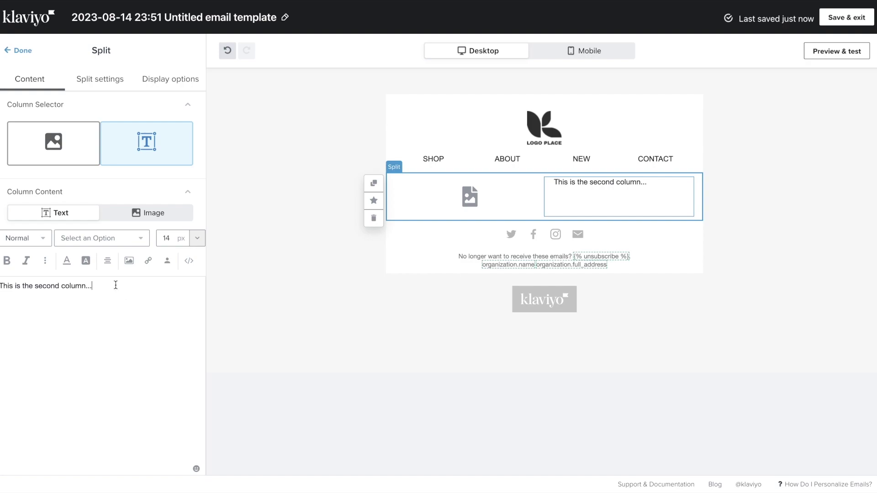
click(101, 80)
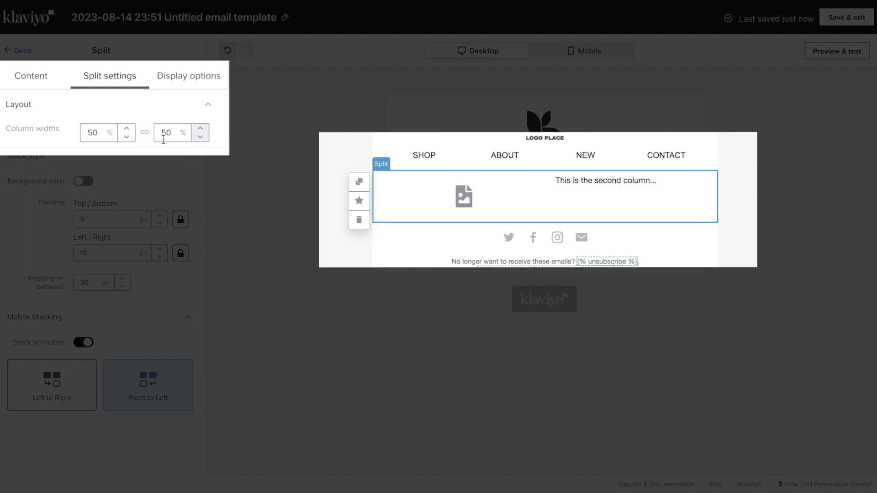
Widen the split's first column to 59%.
click(132, 129)
click(132, 129)
click(132, 128)
click(132, 129)
click(132, 129)
click(132, 129)
click(132, 129)
click(132, 128)
click(132, 128)
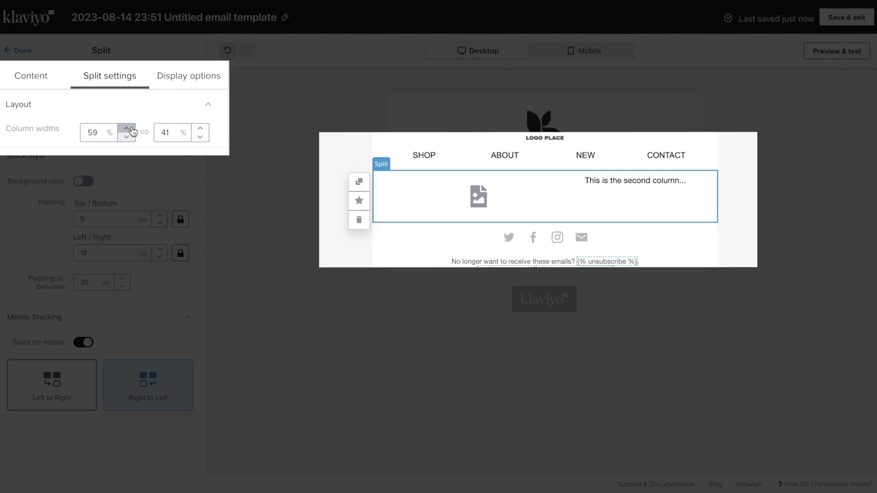
Narrow the first column through 54/46 back to an even 50/50 split.
click(127, 137)
click(127, 136)
click(126, 137)
click(127, 137)
click(126, 137)
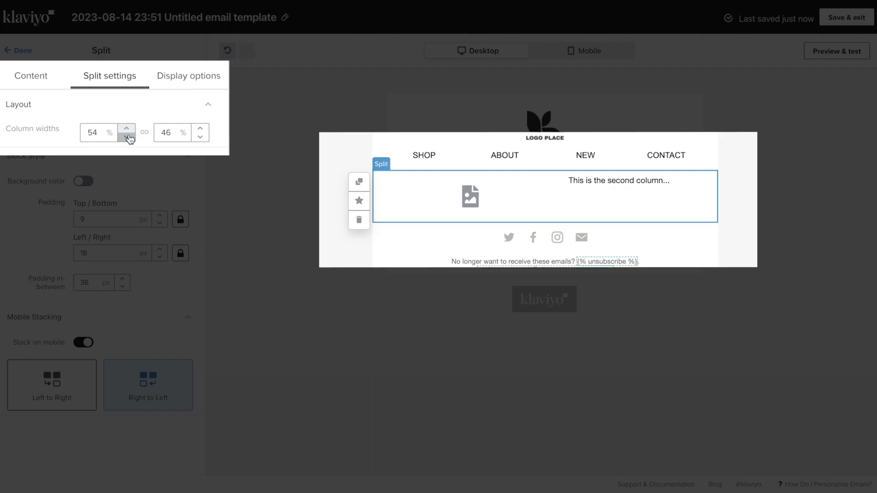
click(126, 137)
click(127, 137)
click(128, 137)
click(128, 138)
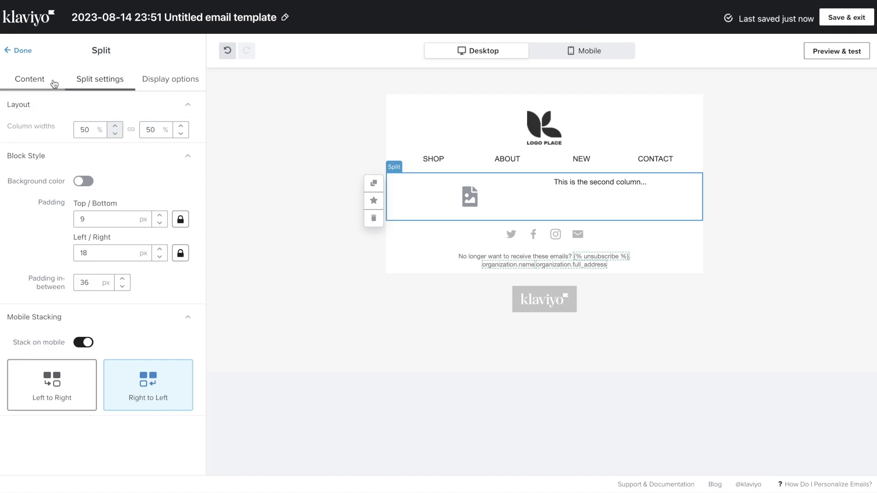
click(45, 81)
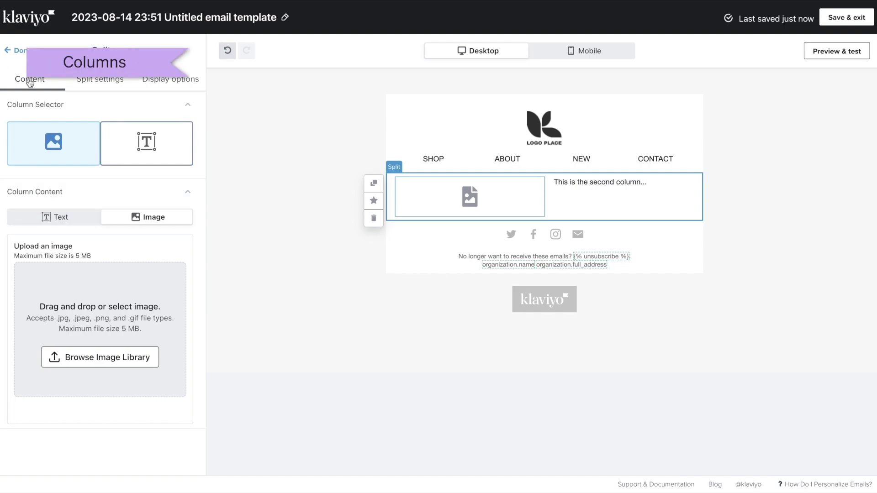
Add a new section with a four-column equal layout and an image block in its first column.
click(12, 52)
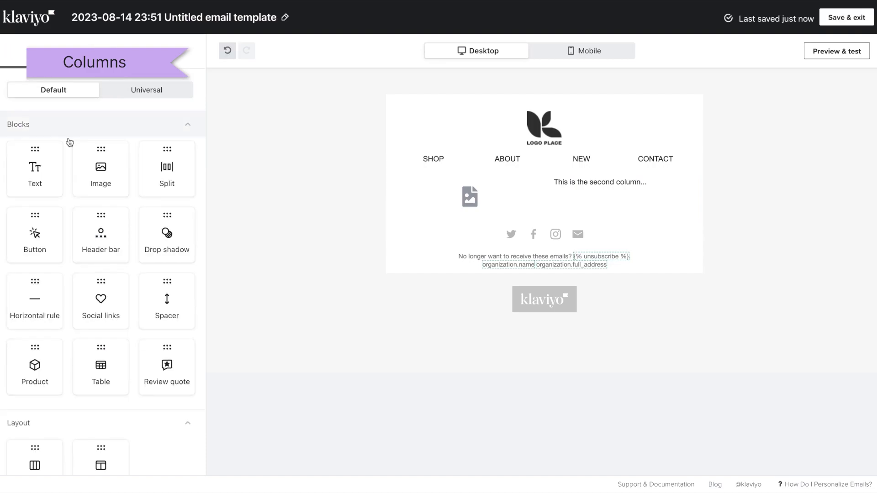
scroll(93, 238, down, 1)
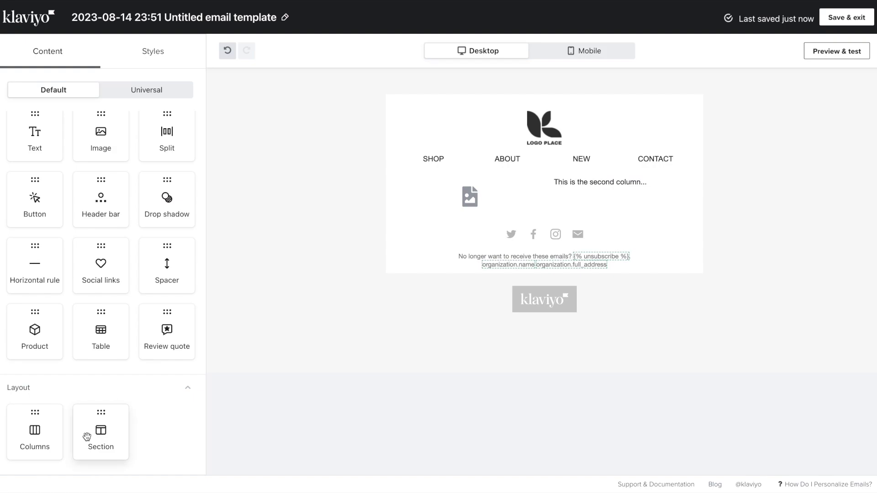
drag(87, 438, 438, 236)
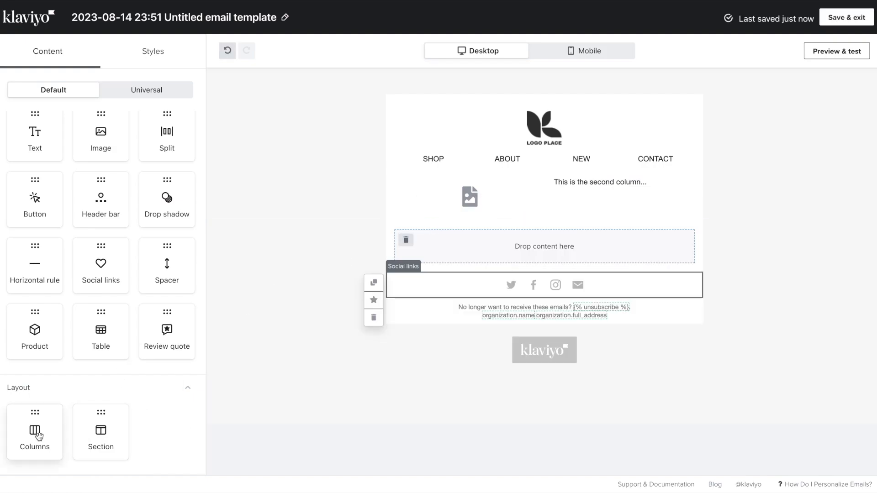
drag(39, 436, 420, 253)
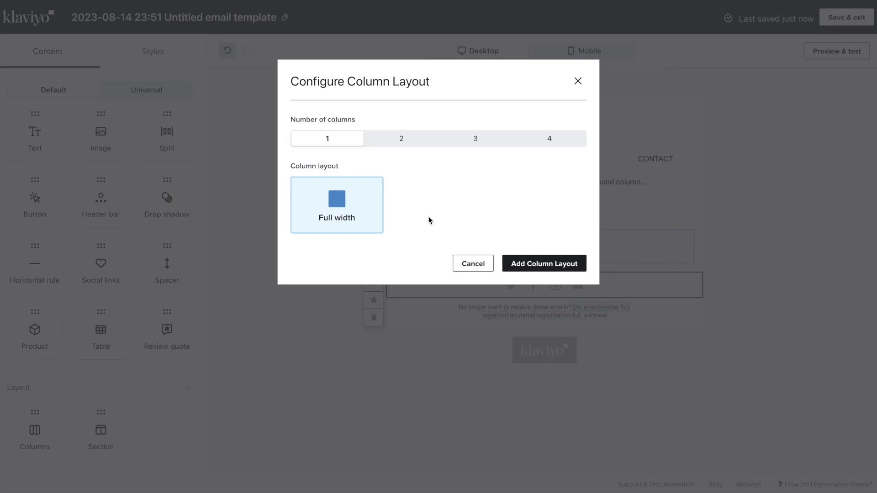
click(546, 142)
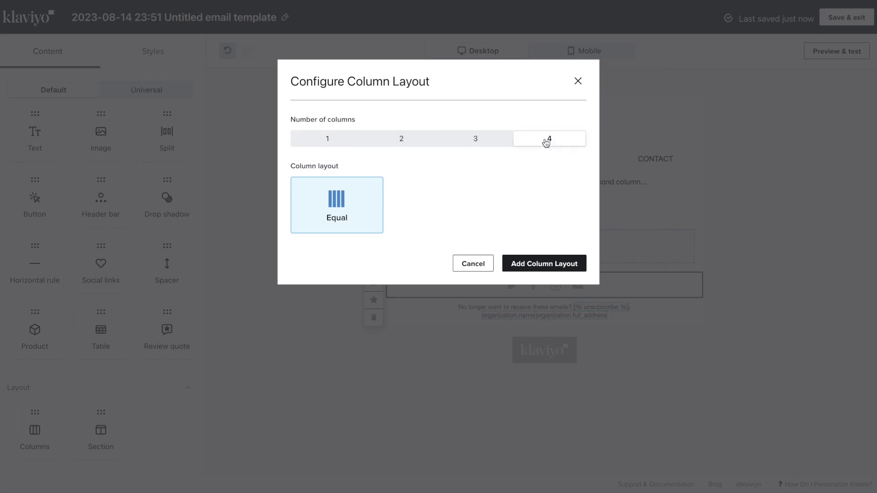
click(543, 265)
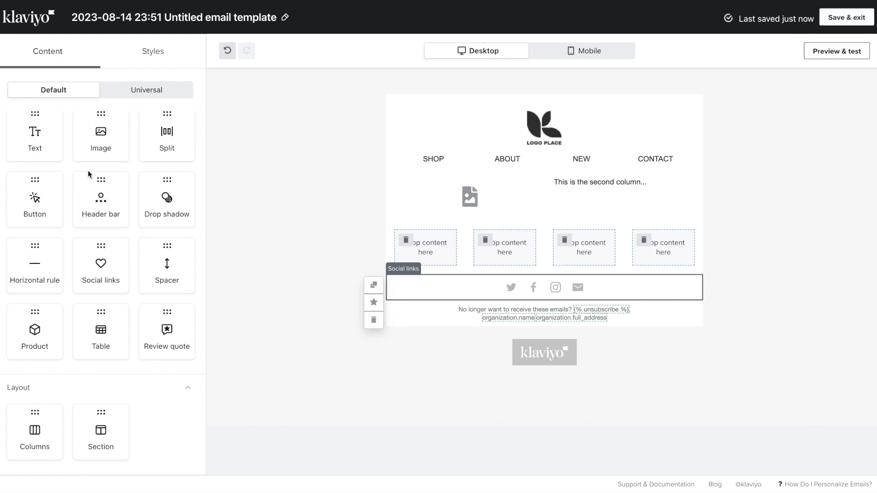
scroll(88, 171, up, 1)
drag(104, 172, 421, 241)
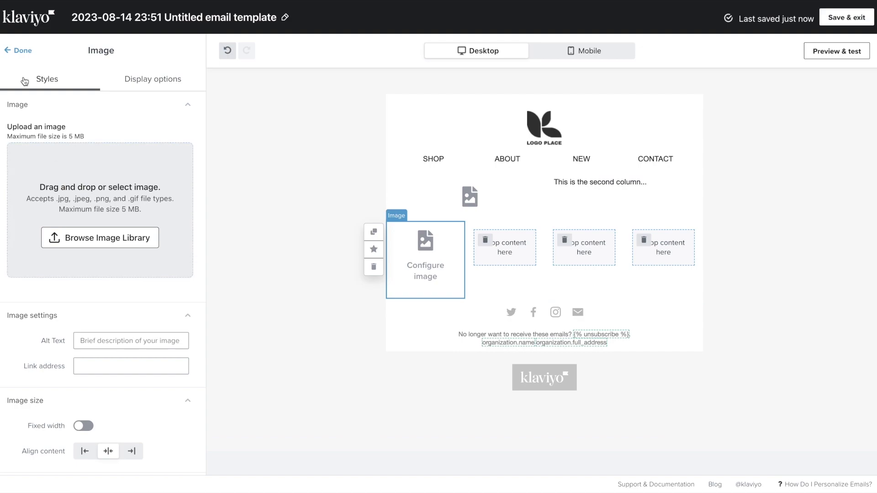
Add a text block and SHOP NOW button in the first column, then a text block in the second.
click(18, 51)
drag(32, 167, 425, 266)
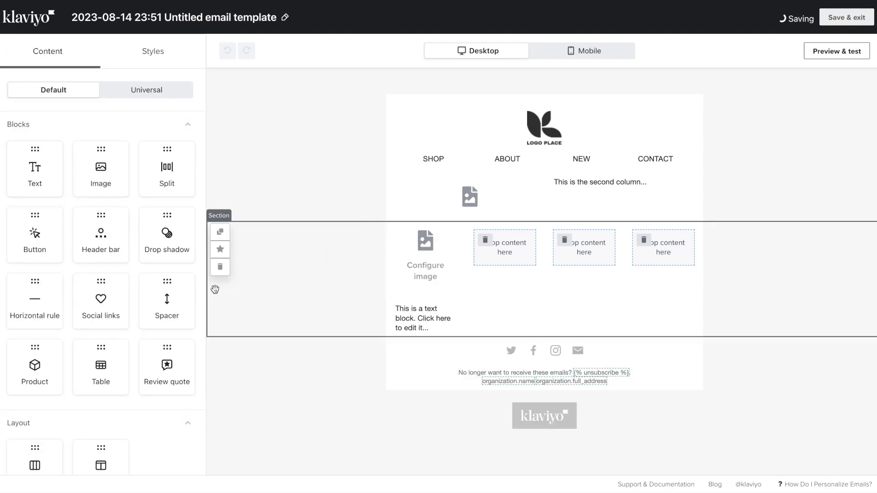
click(21, 53)
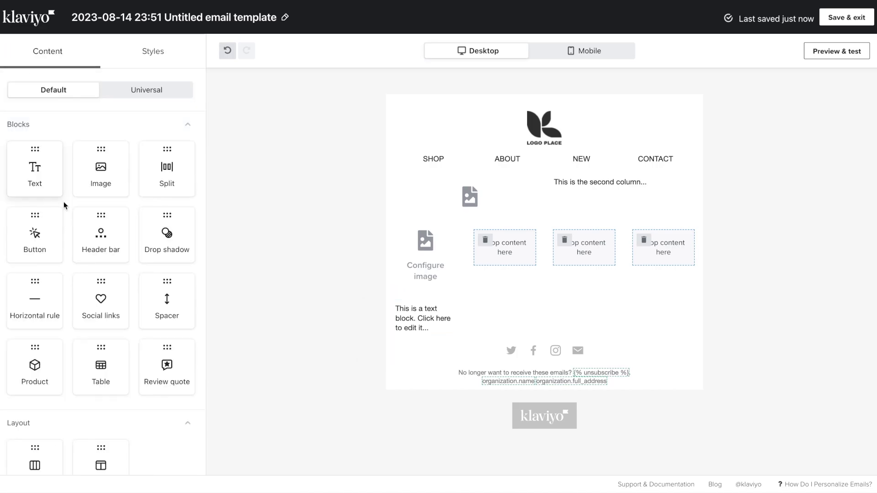
drag(38, 234, 423, 328)
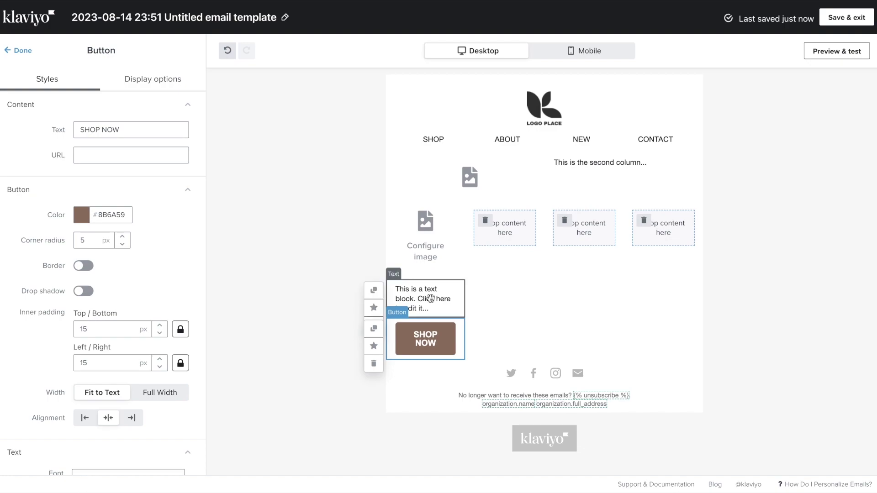
click(20, 53)
drag(49, 173, 488, 218)
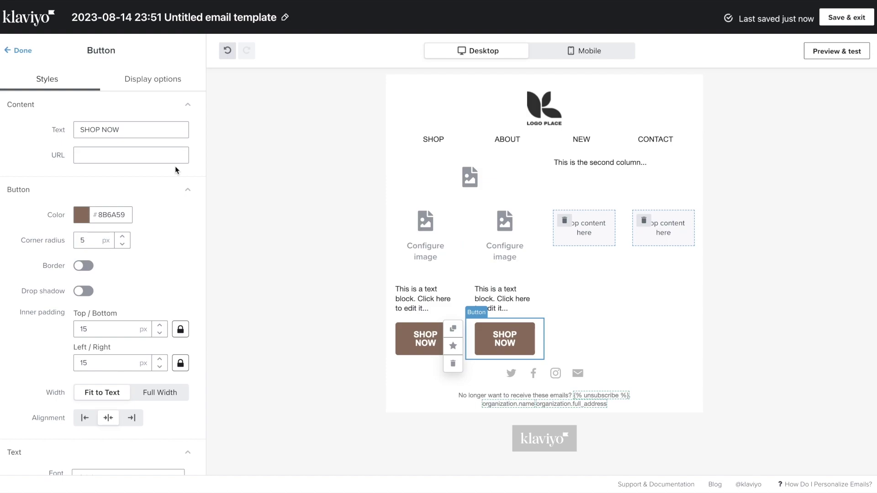
click(23, 52)
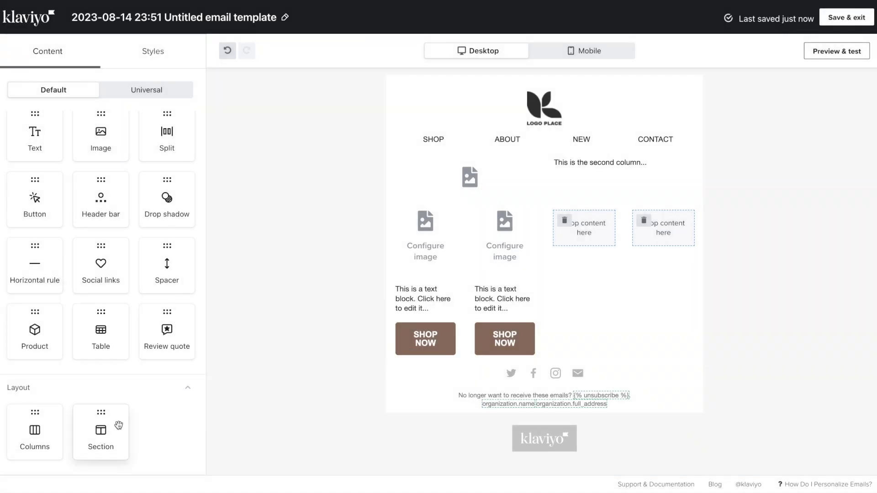
Add a new section below the SHOP NOW buttons containing a table block, with Table Settings open.
drag(118, 426, 469, 363)
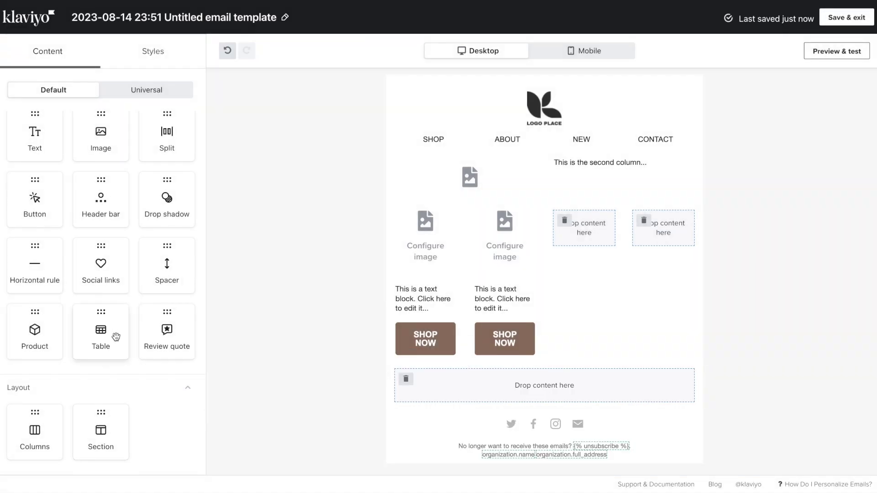
drag(101, 334, 430, 382)
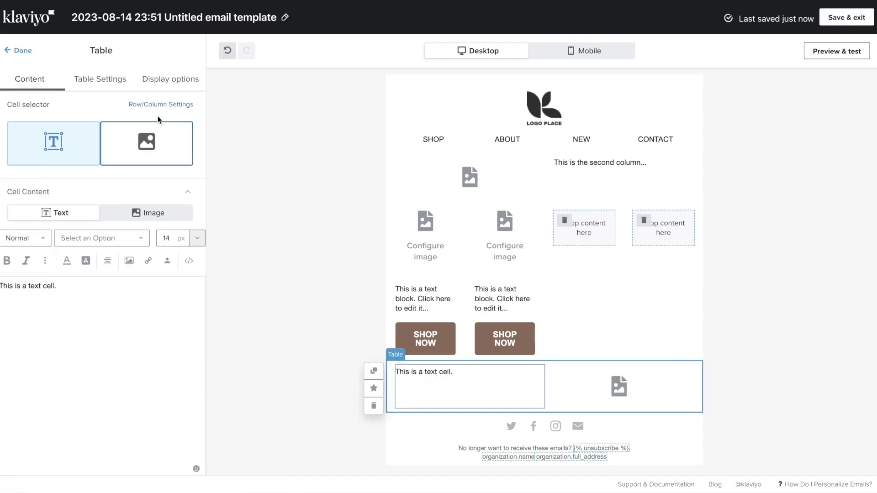
click(112, 81)
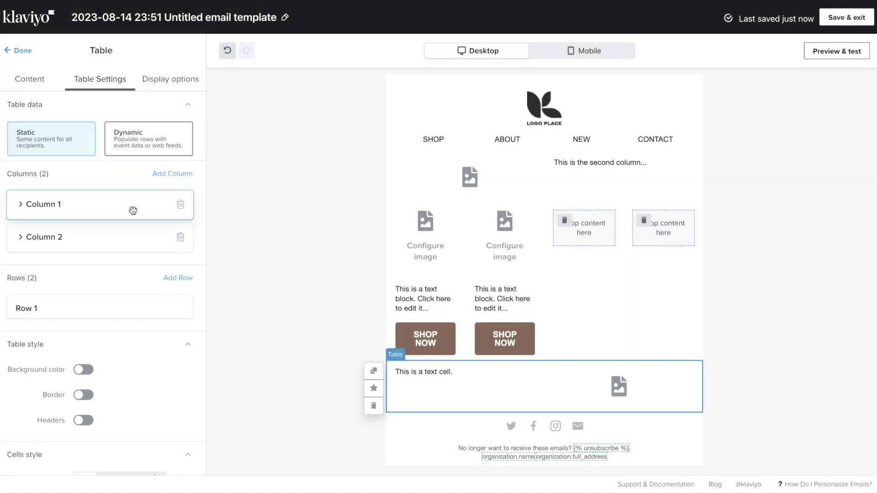
Expand the table to four columns and four rows, then view its cell grid.
click(161, 176)
click(161, 177)
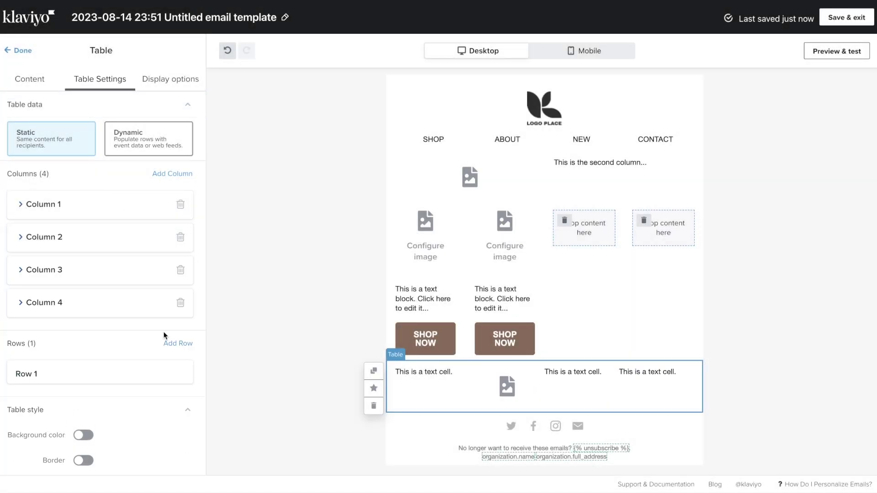
triple_click(171, 346)
scroll(171, 347, down, 2)
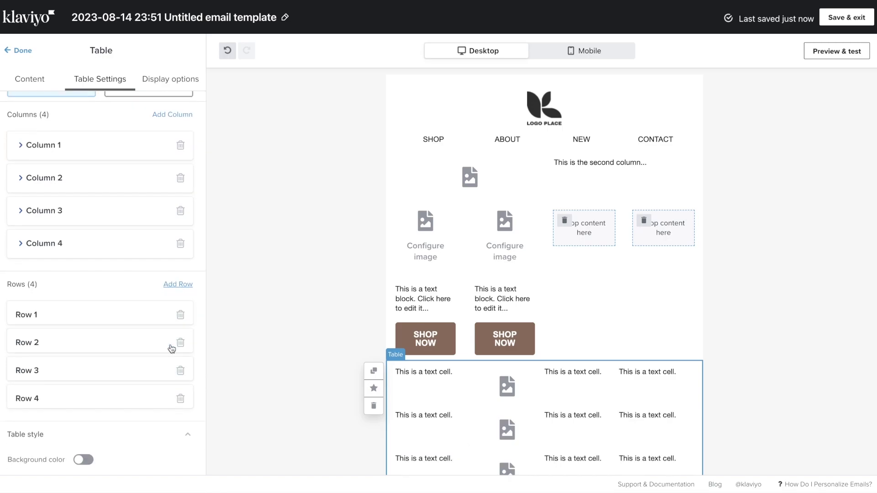
scroll(548, 388, down, 2)
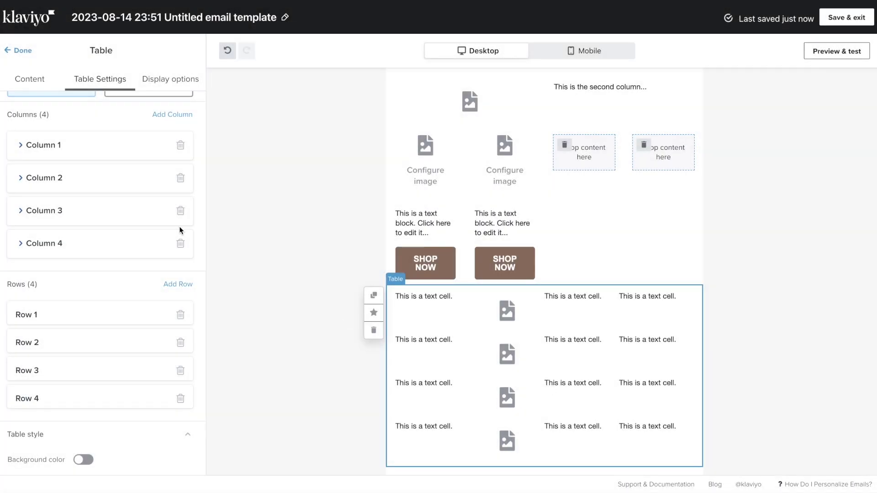
click(29, 82)
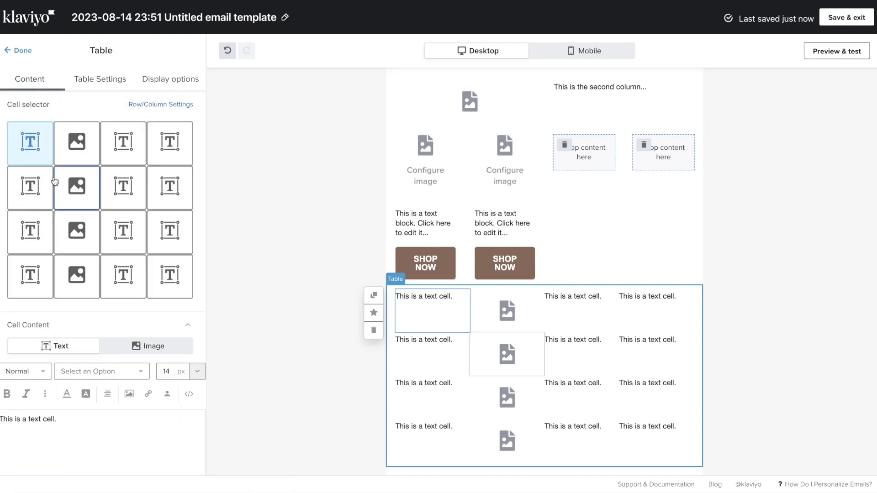
Delete Column 2, Column 3 and two rows, leaving a two-by-two text table.
click(177, 107)
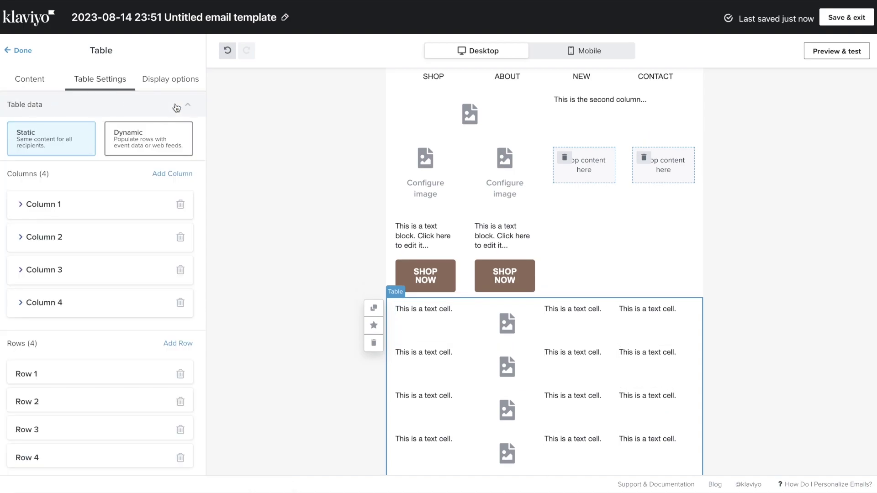
click(180, 243)
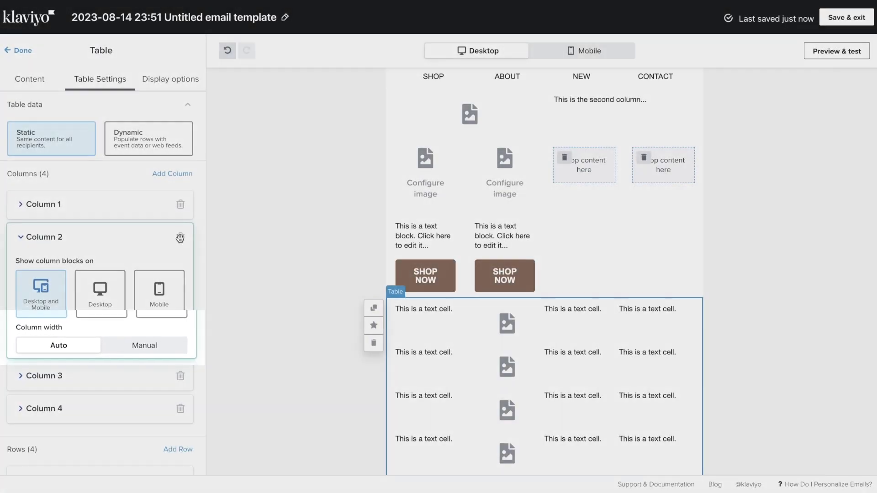
click(181, 241)
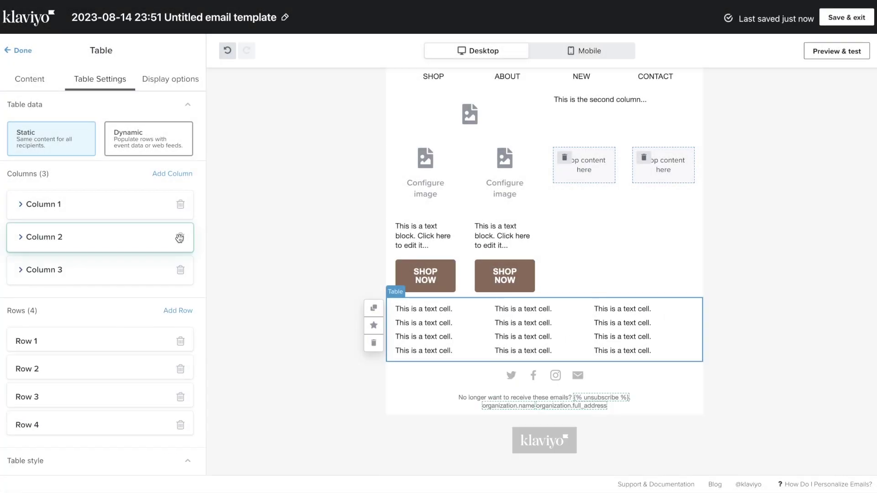
click(180, 268)
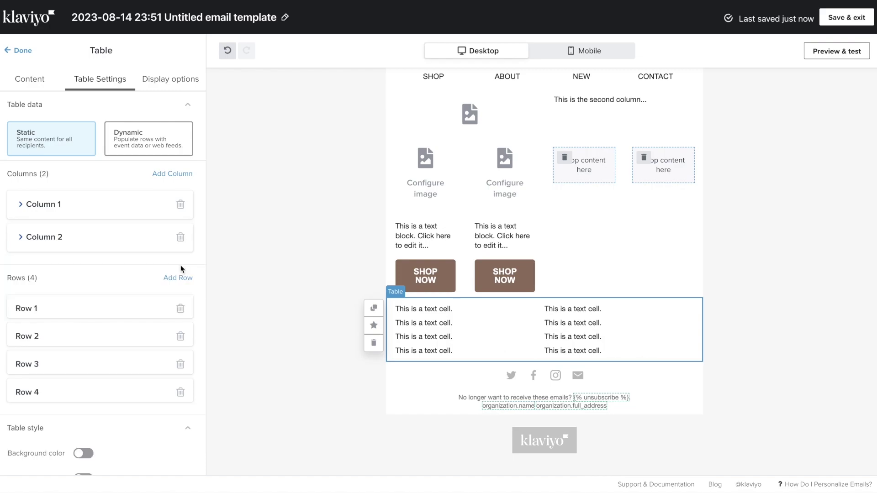
click(181, 364)
click(181, 363)
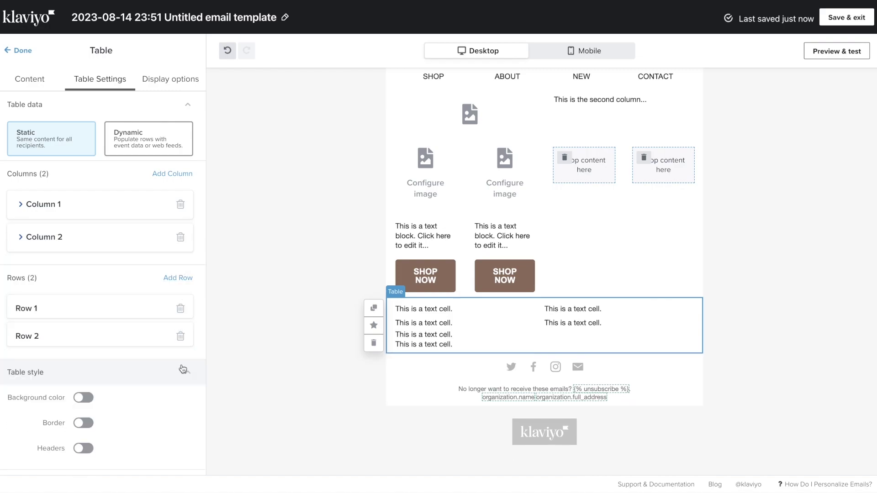
click(173, 85)
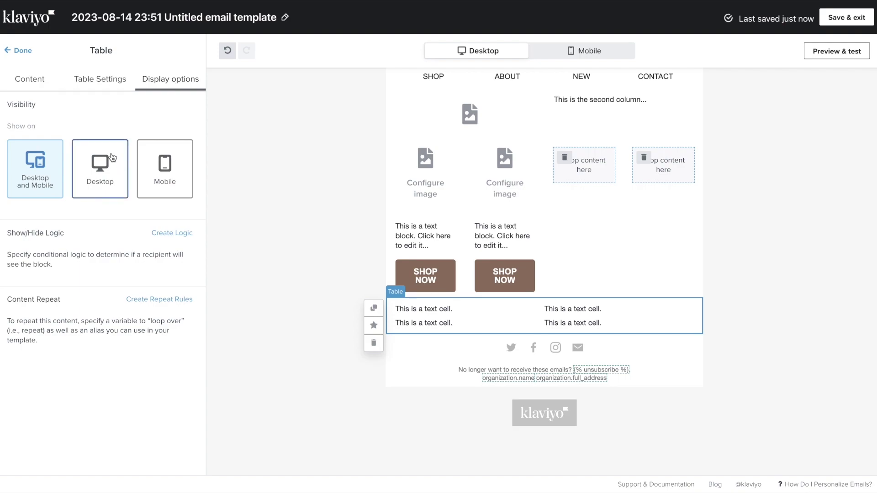
click(86, 88)
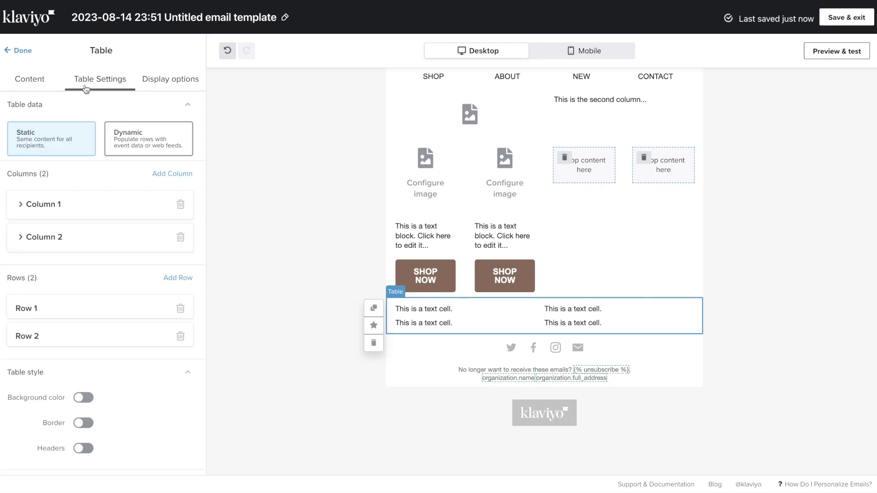
scroll(105, 260, down, 5)
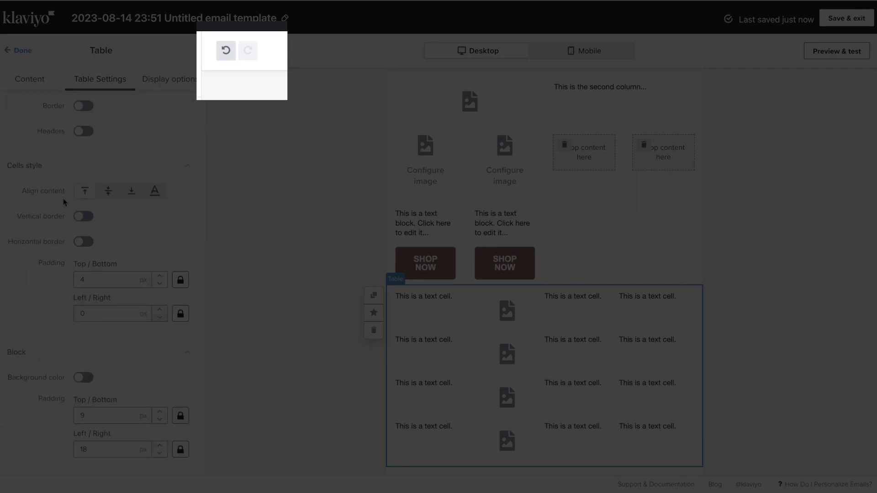
Undo twice and redo twice, restoring the four-column, four-row table.
click(230, 58)
click(230, 59)
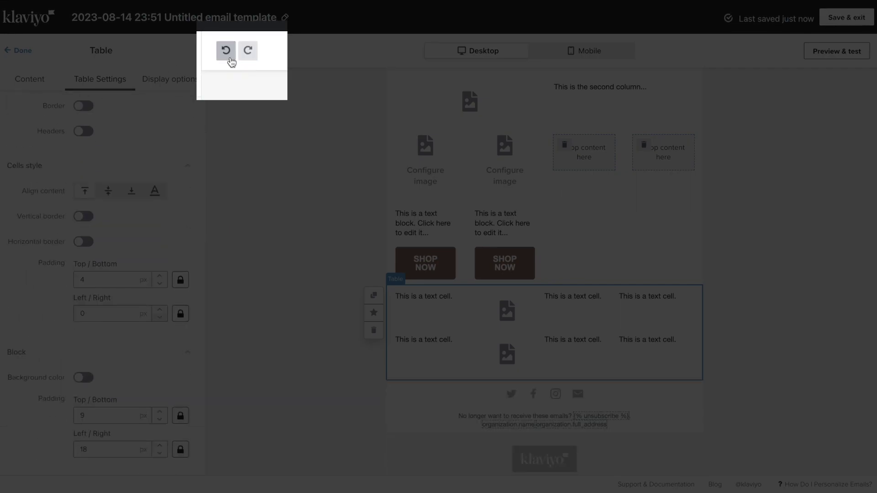
click(248, 51)
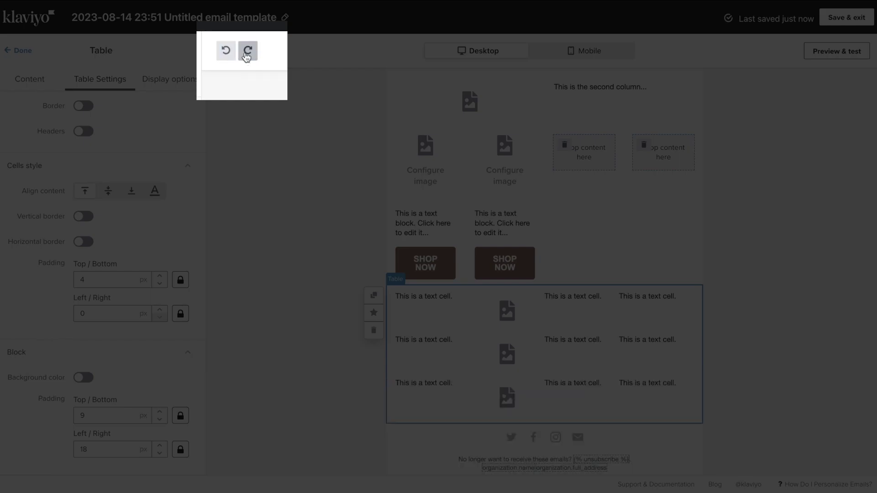
click(247, 51)
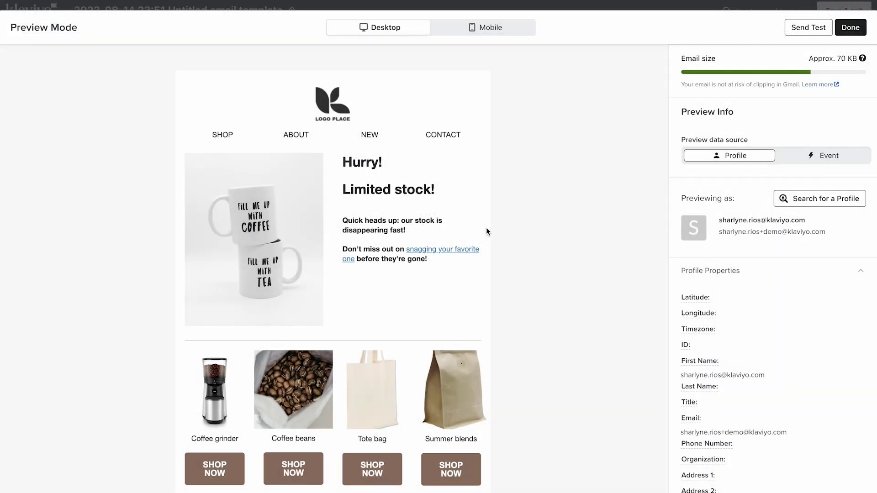
Scroll through the desktop preview, then switch to the Mobile preview layout.
scroll(488, 229, down, 4)
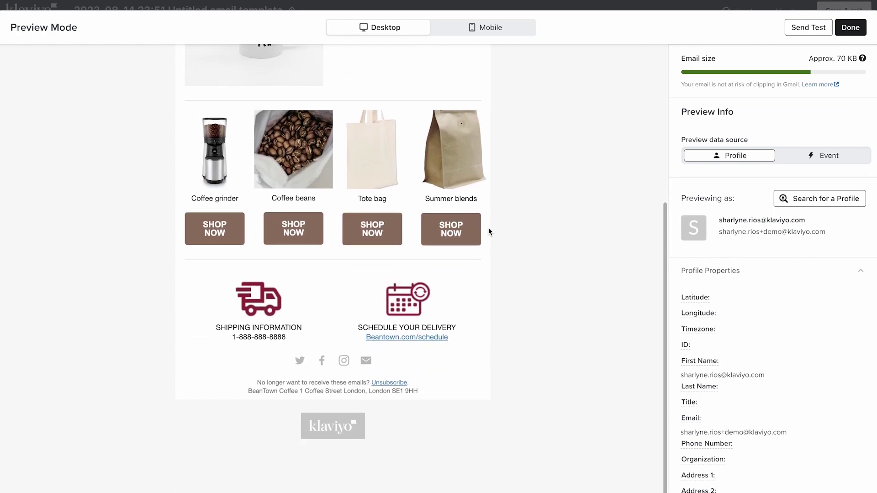
scroll(489, 232, up, 4)
click(471, 30)
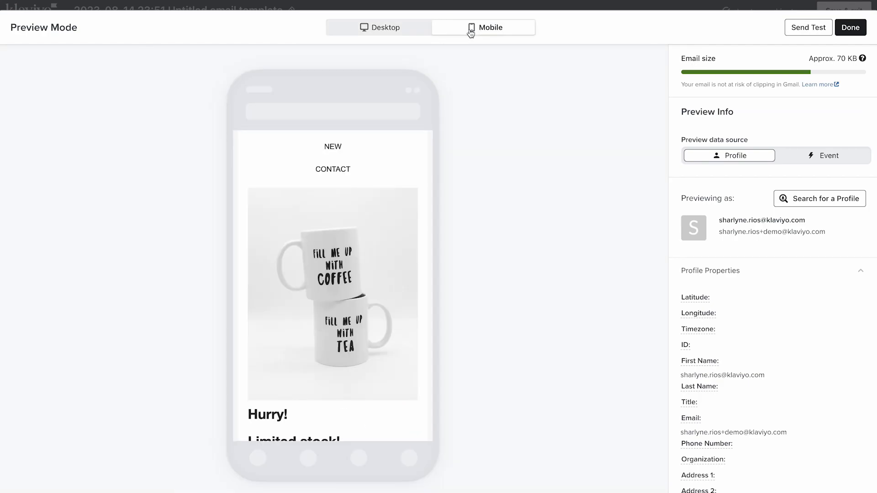